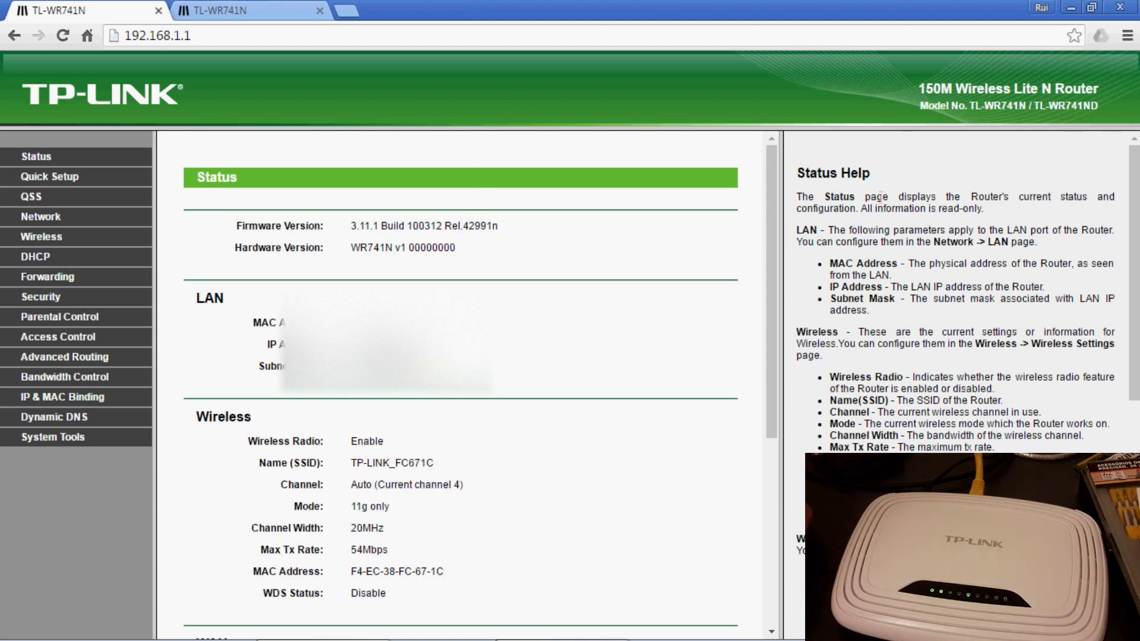
Highlight and read the router's firmware version on the Status page
double_click(364, 226)
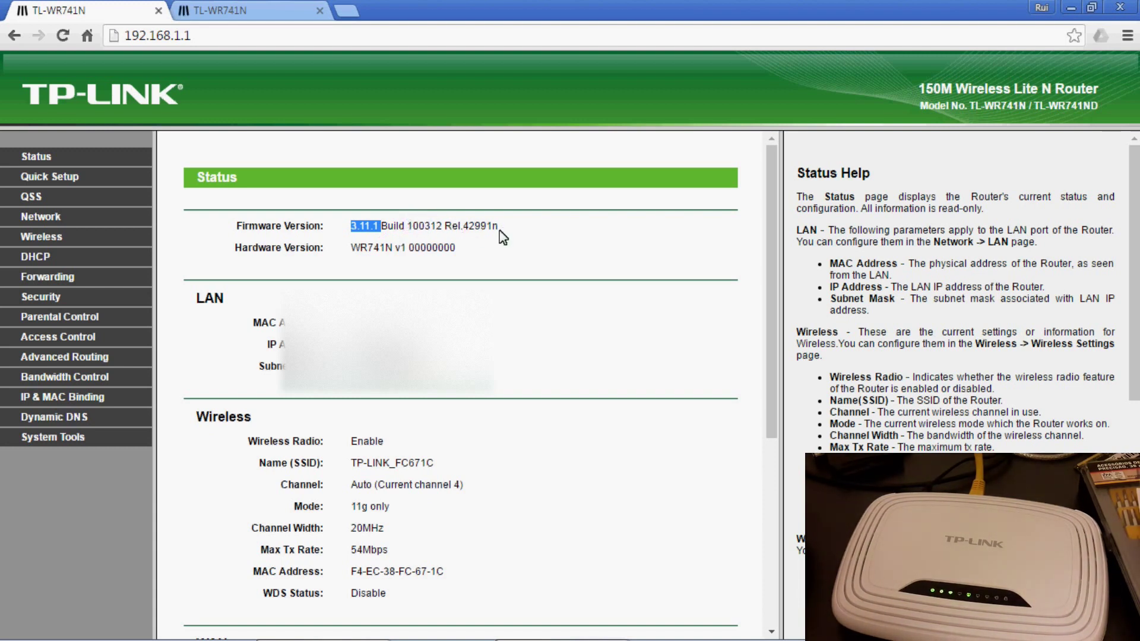
drag(499, 230, 353, 232)
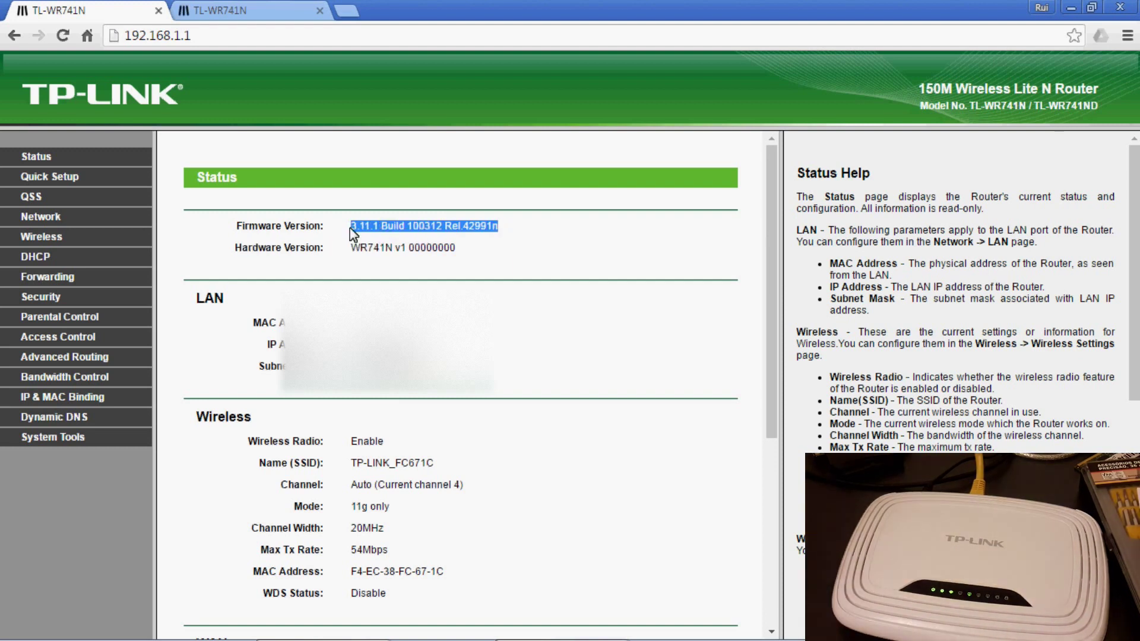
click(353, 232)
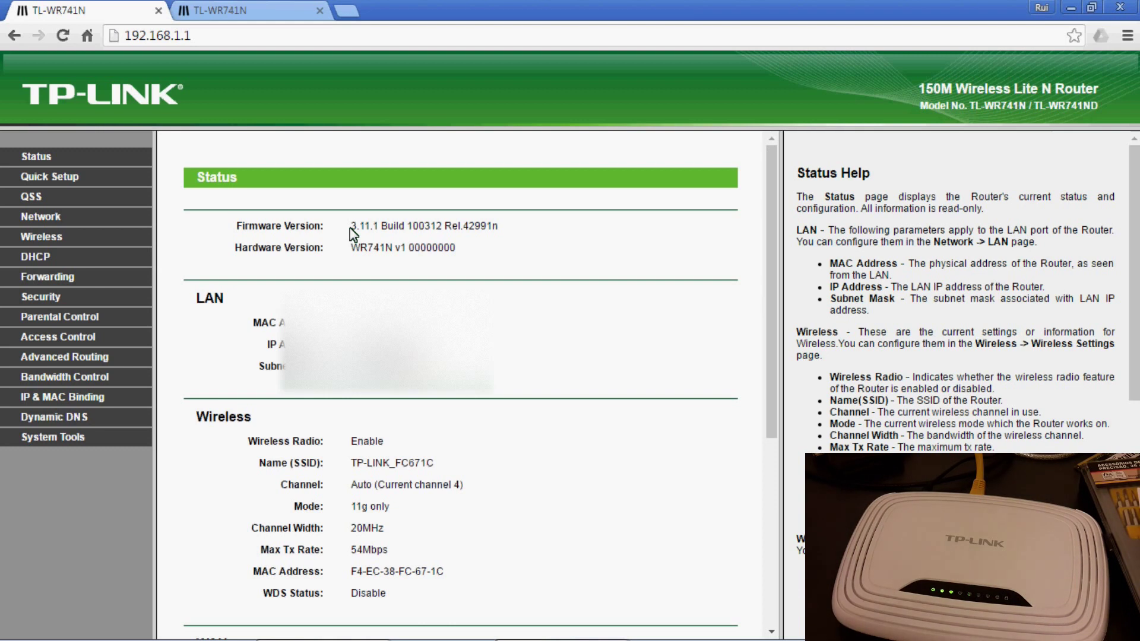
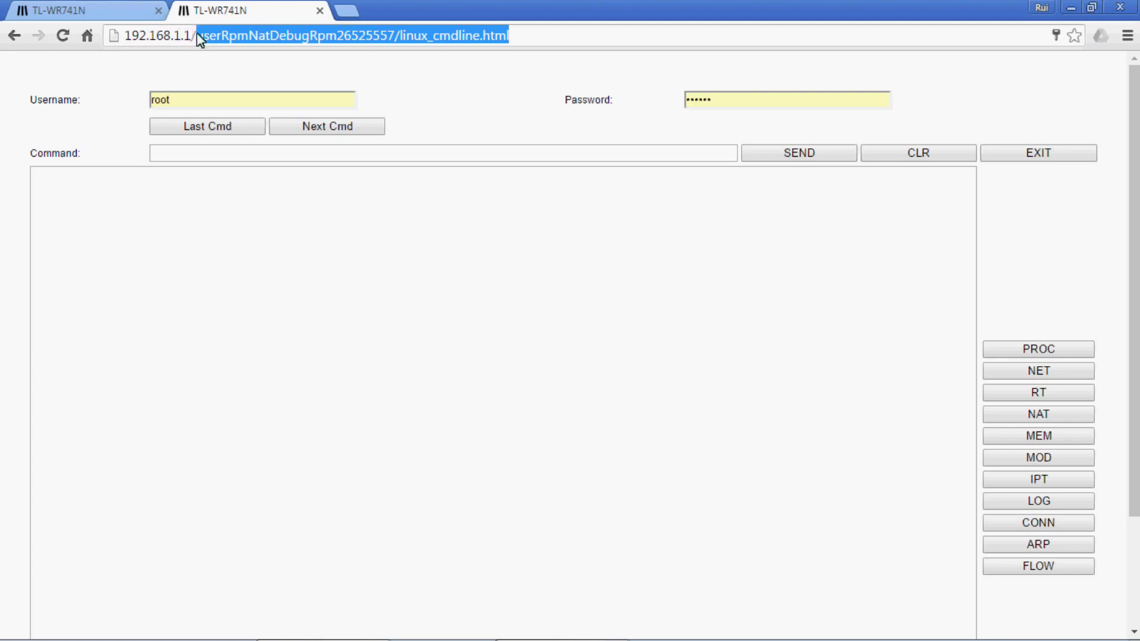
Open 192.168.1.1/userRpmNatDebugRpm26525557/linux_cmdline.html and fill in the username osteam and the account password
key(Return)
click(523, 35)
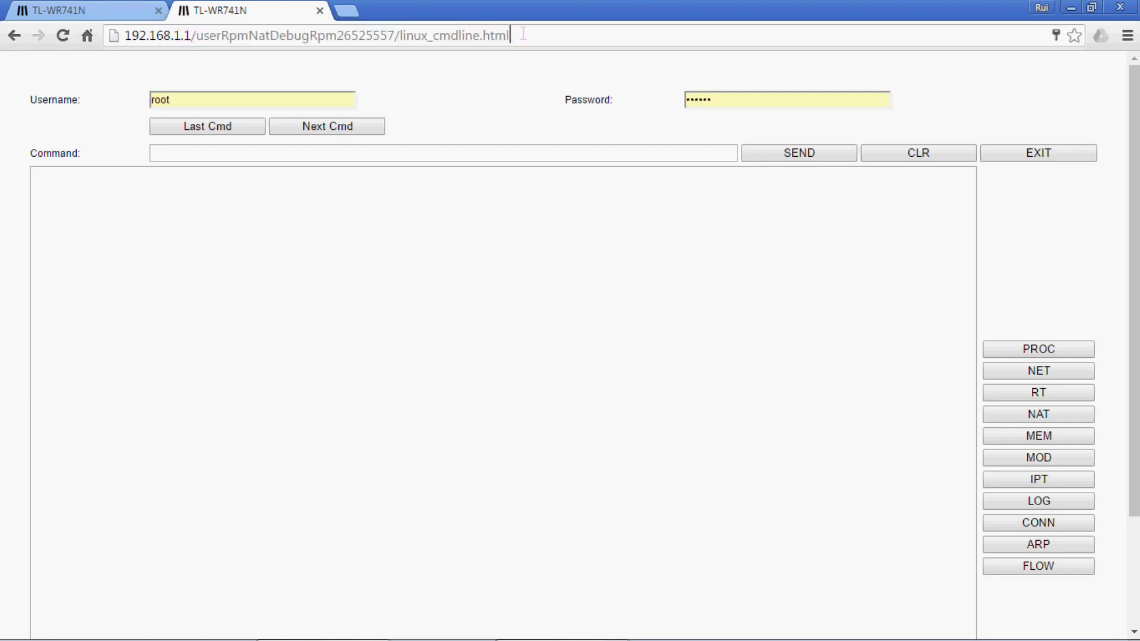
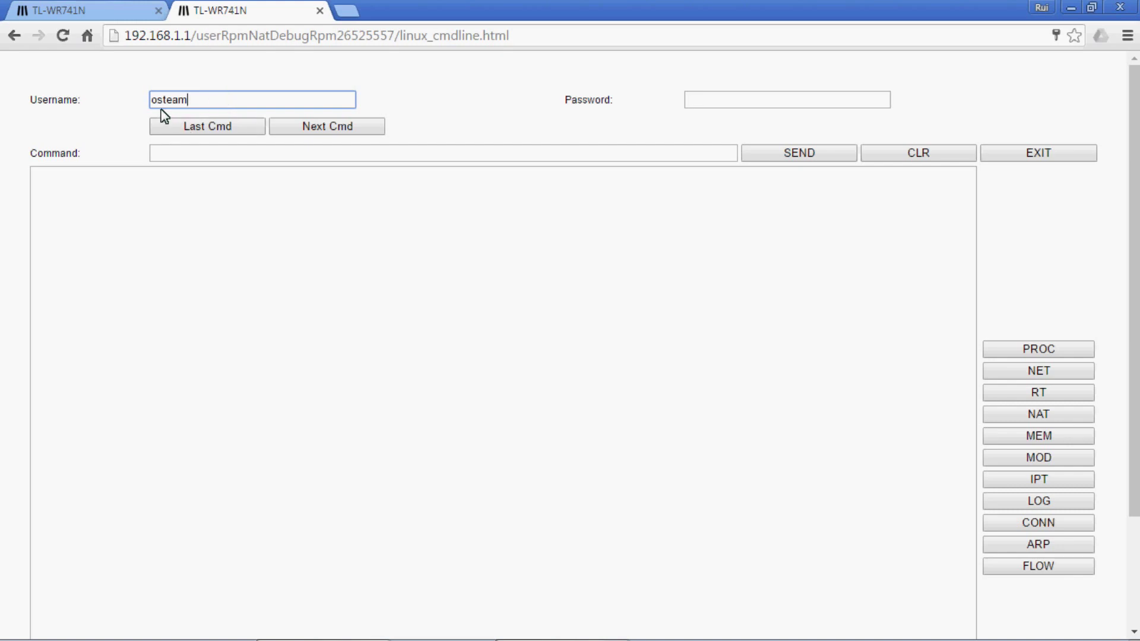
click(716, 102)
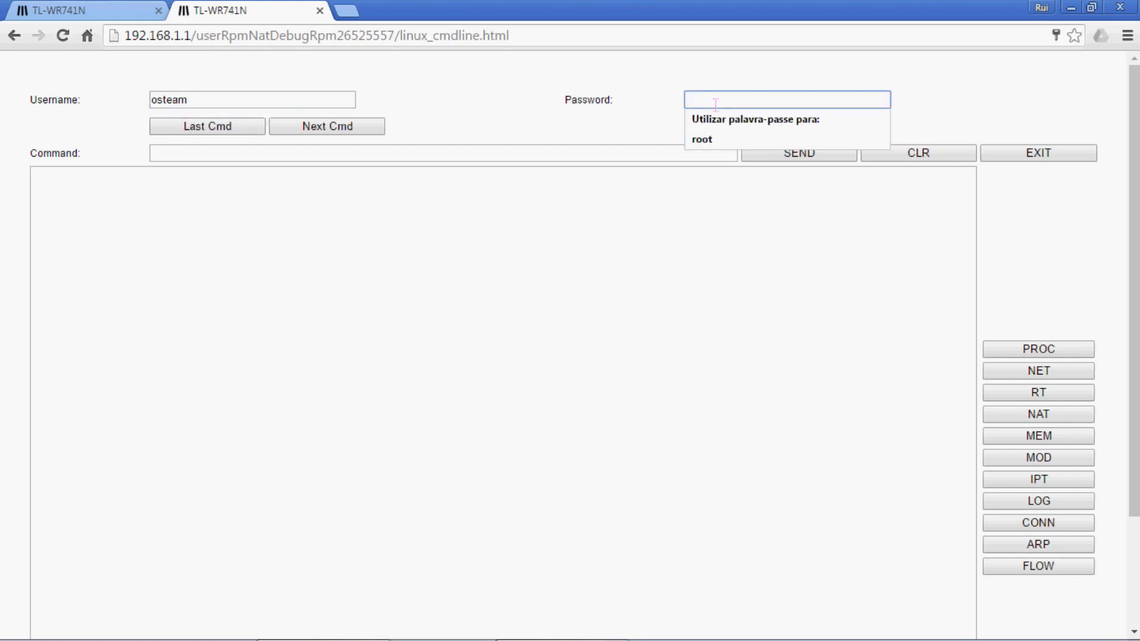
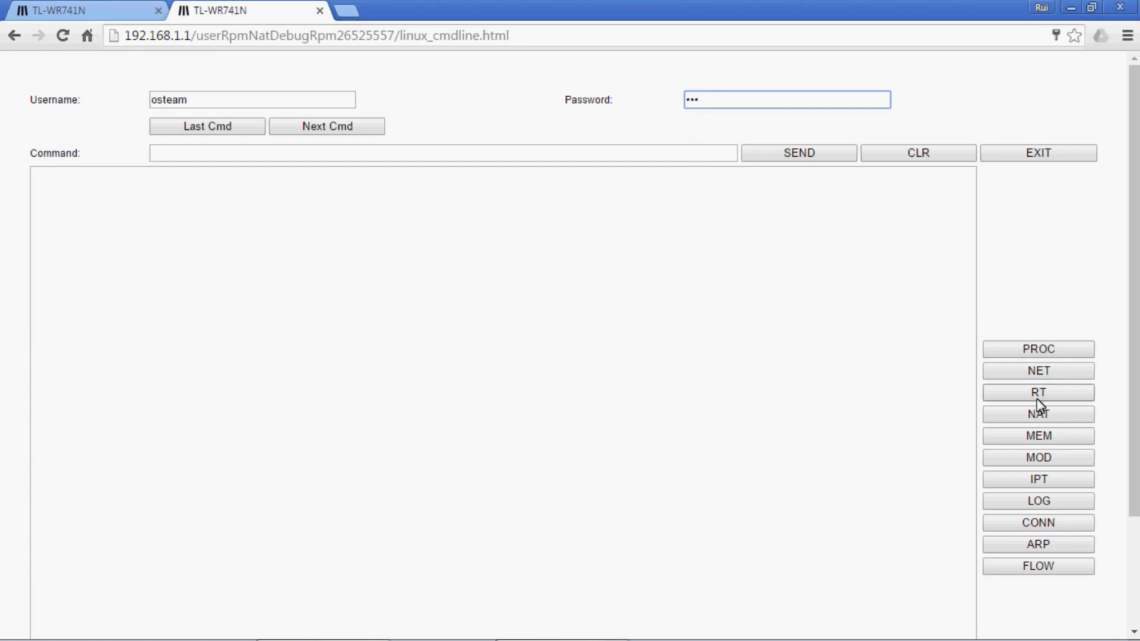
List the router's running processes in the debug console, look through them and clear the output
click(1036, 357)
click(1044, 351)
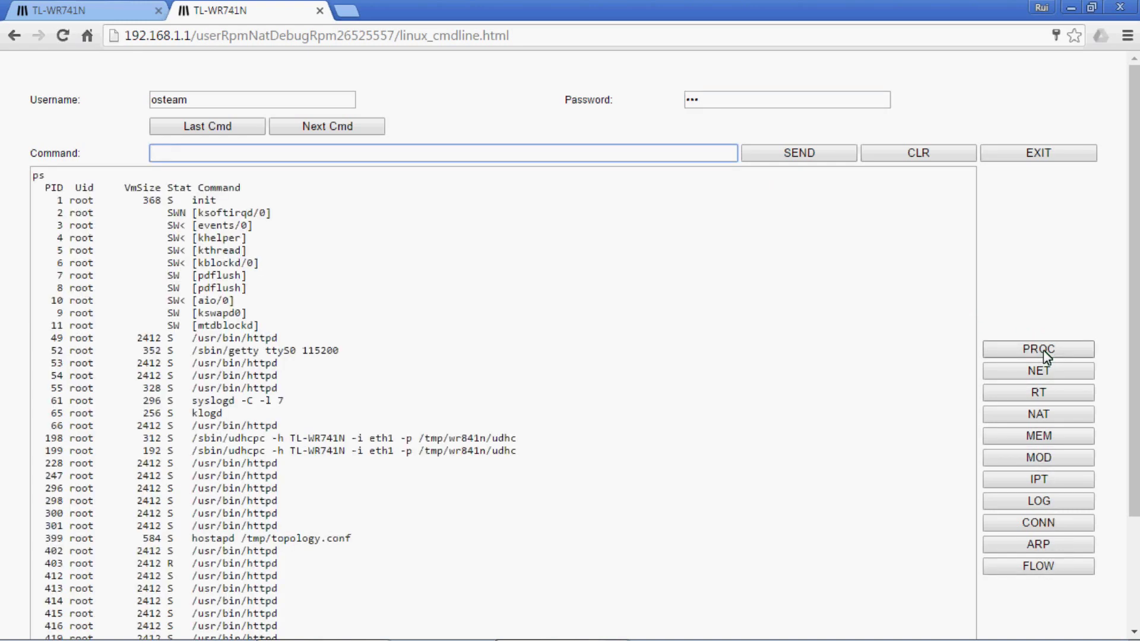
click(907, 151)
scroll(1133, 240, down, 3)
scroll(1134, 193, up, 3)
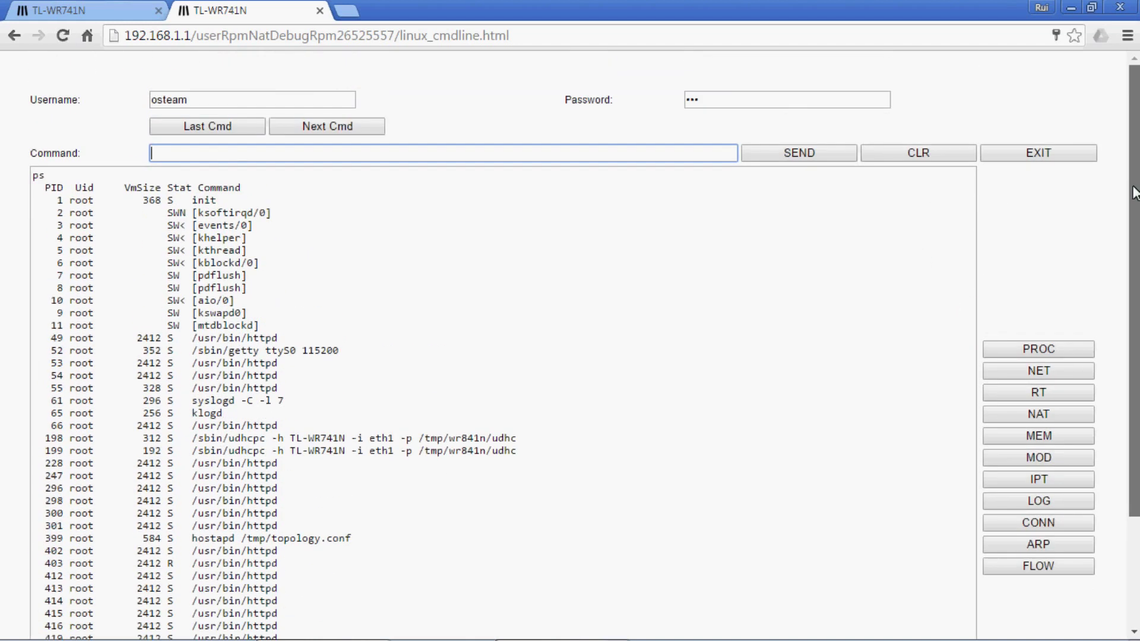
click(921, 156)
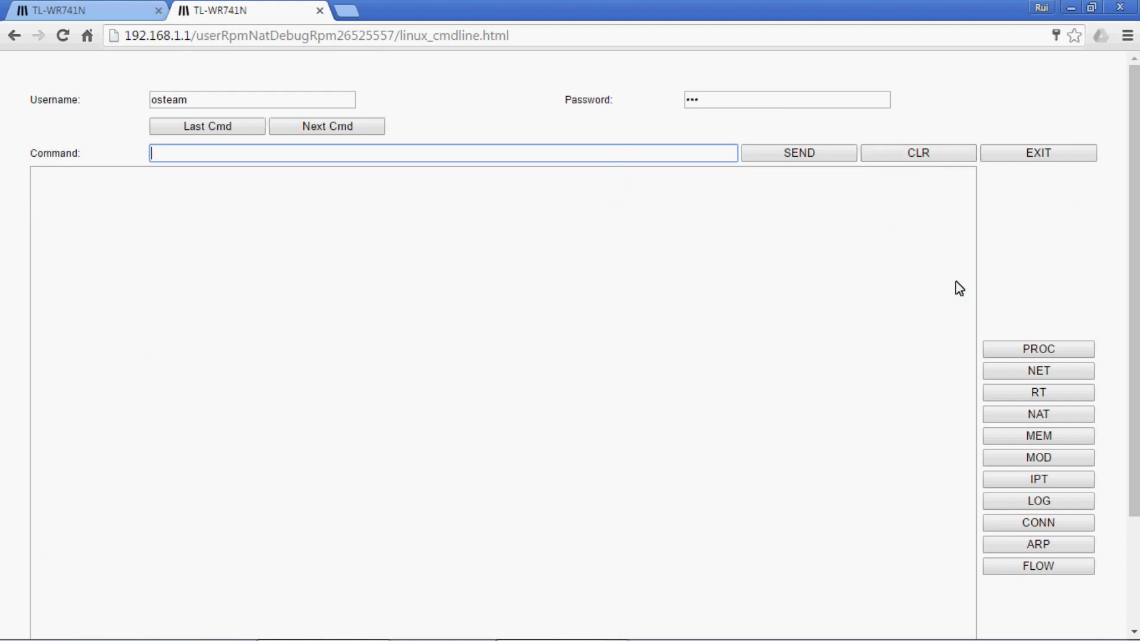
Display the router's network interface configuration in the debug console and look through the output
click(1034, 373)
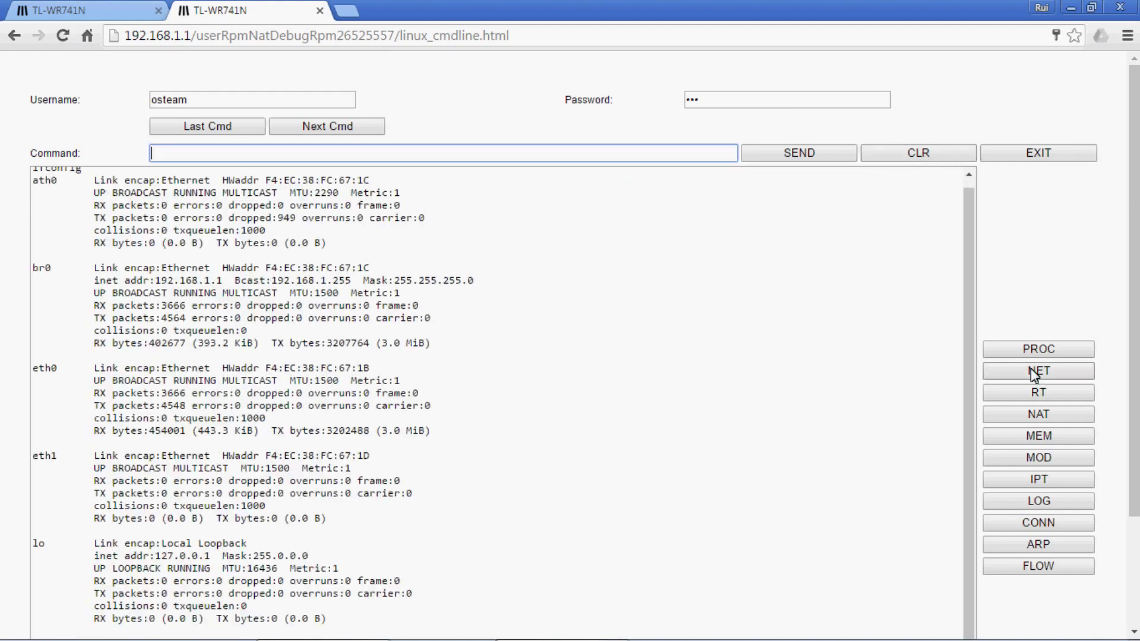
drag(968, 340, 961, 396)
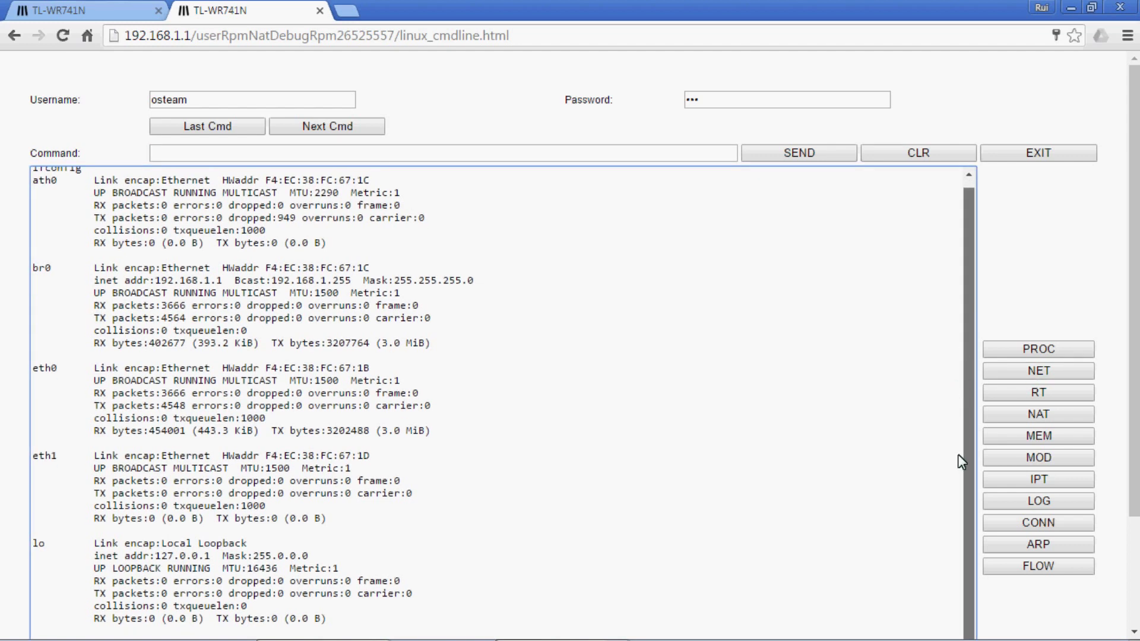
drag(960, 457, 943, 284)
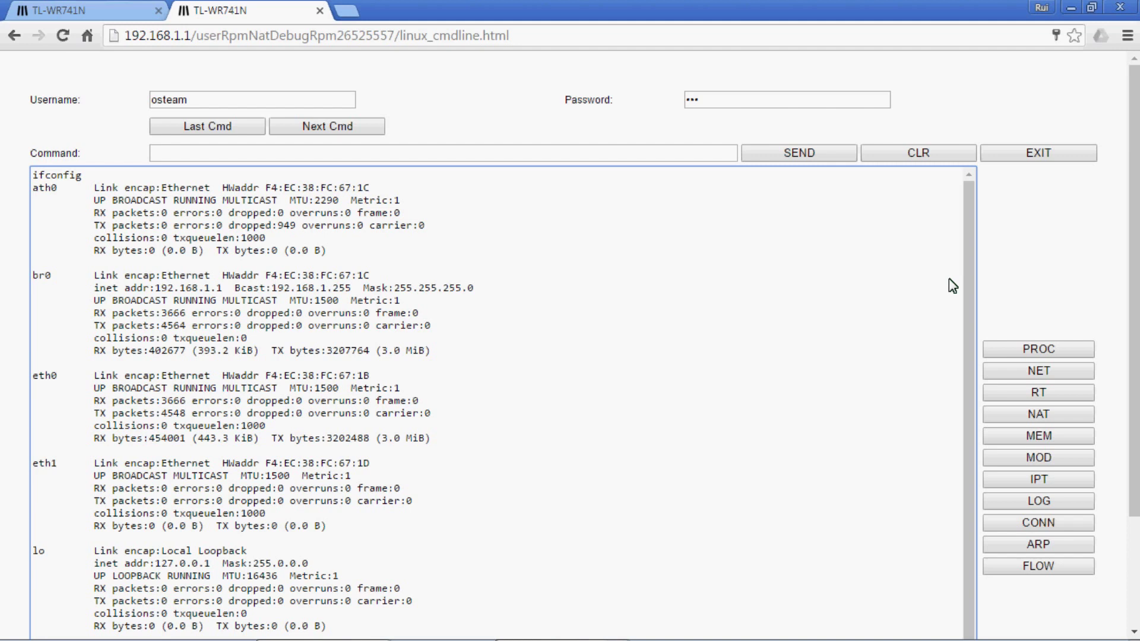
drag(970, 230, 981, 324)
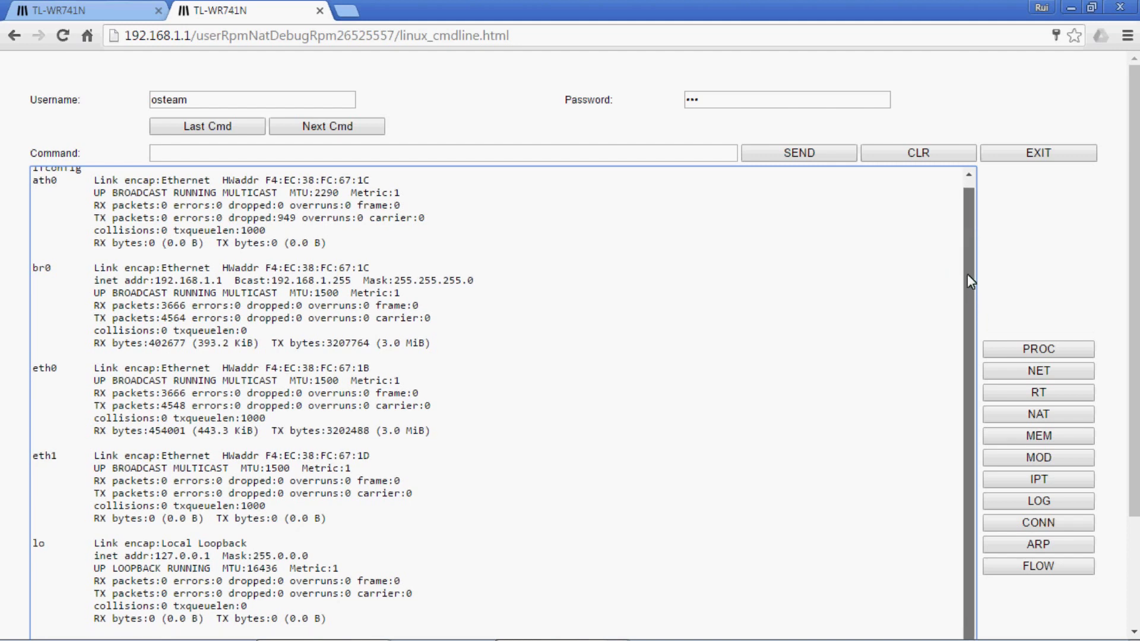
drag(970, 279, 967, 209)
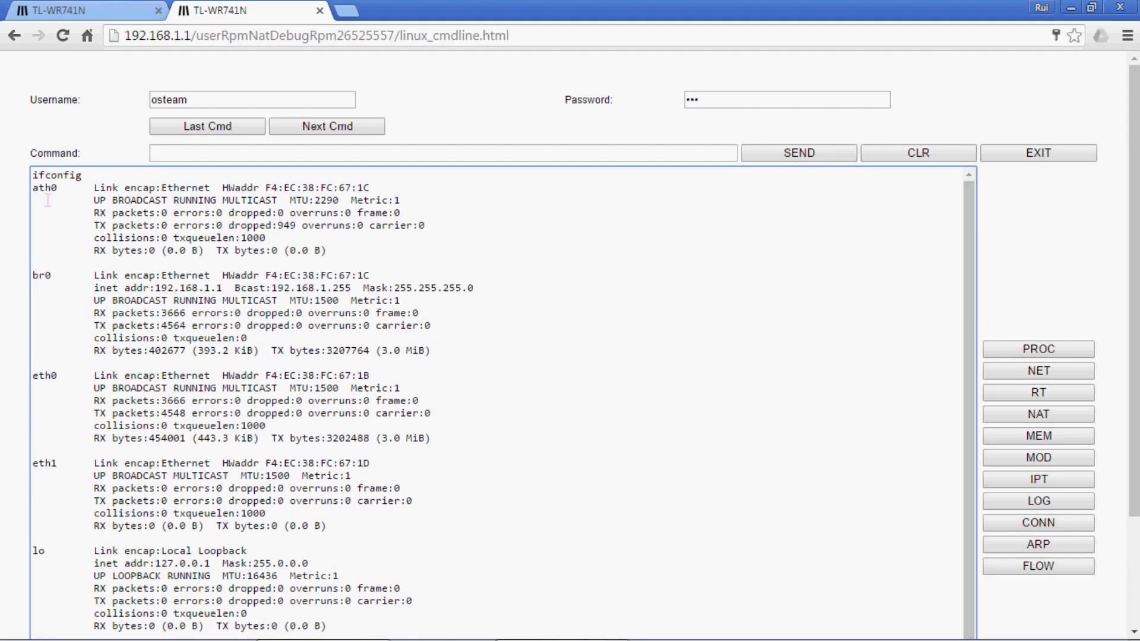
Examine the interface entries from ath0, eth0 and eth1 down to wifi0, and clear the console output
drag(38, 189, 88, 189)
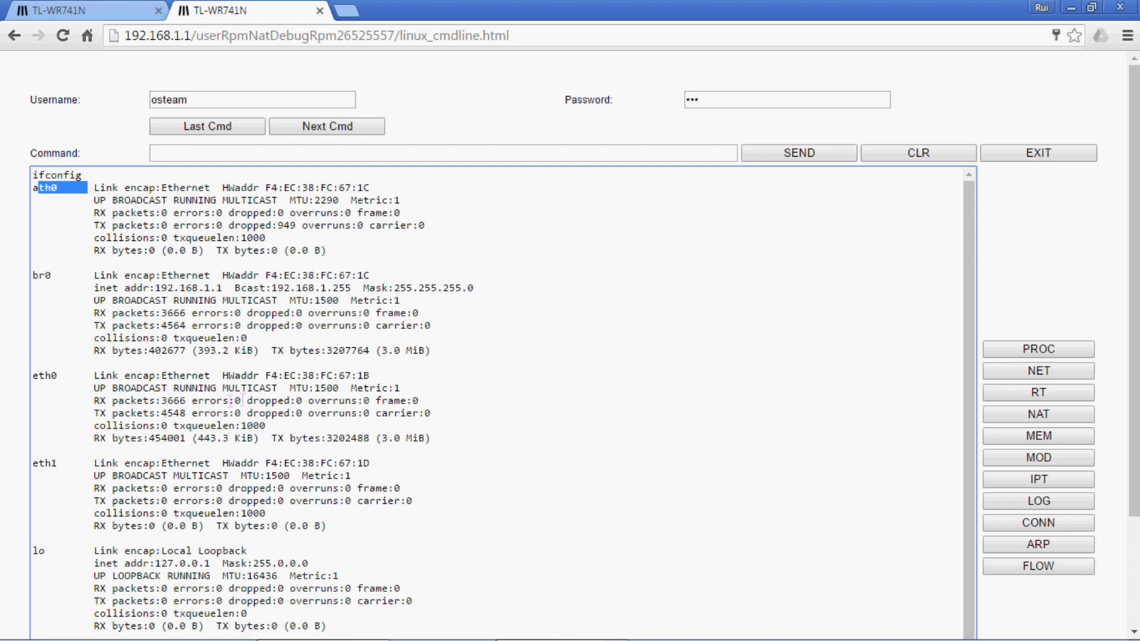
drag(57, 379, 37, 387)
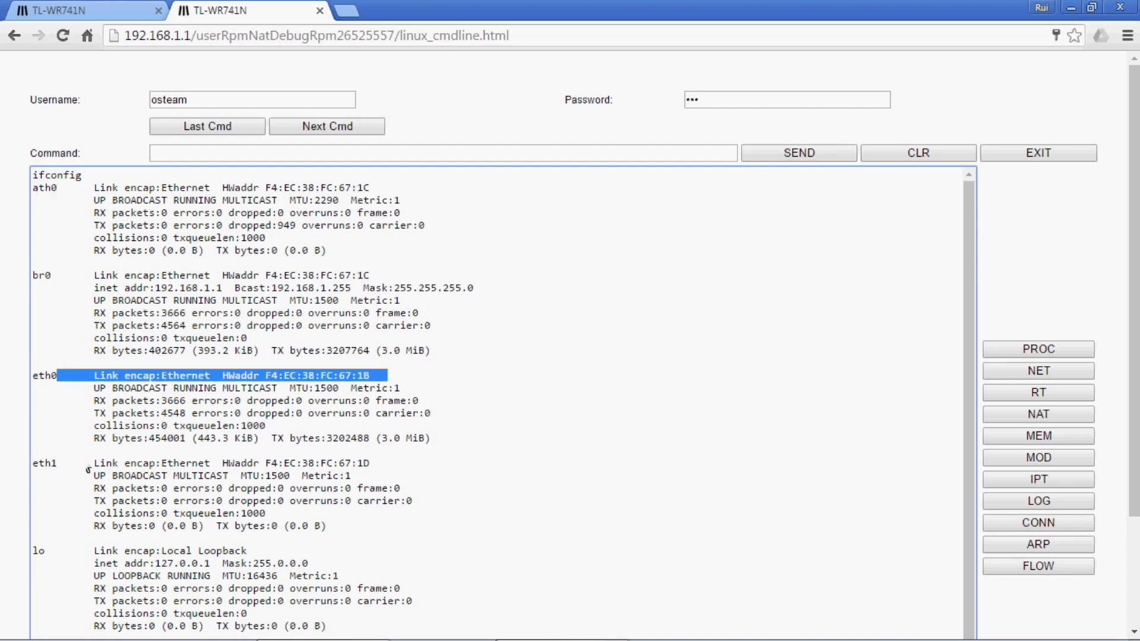
drag(63, 475, 38, 463)
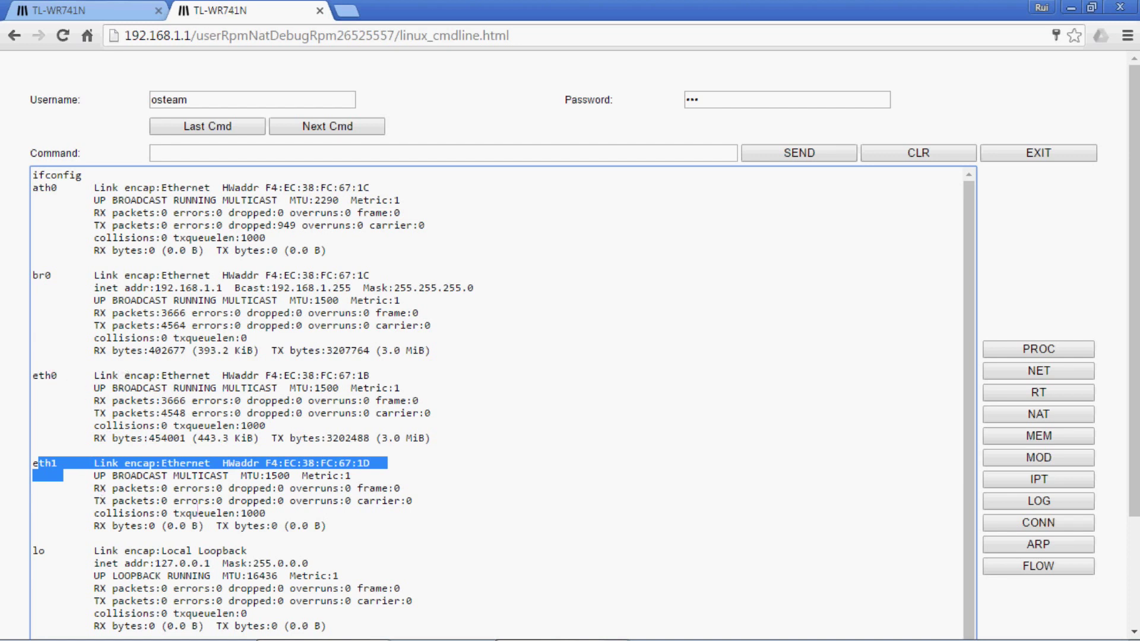
drag(971, 300, 963, 351)
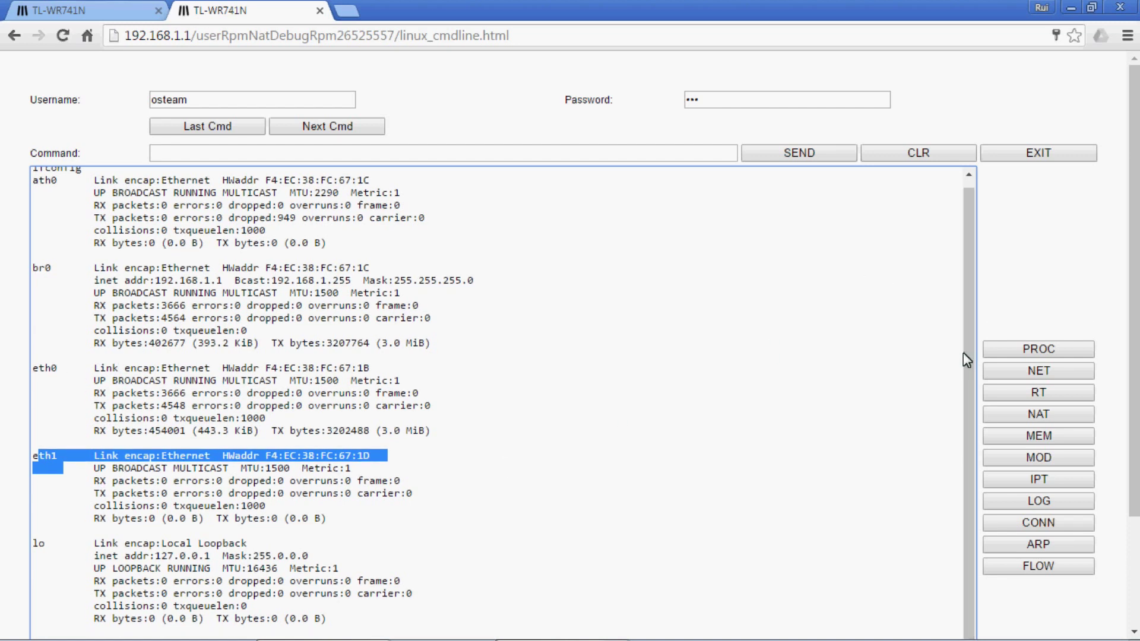
scroll(1060, 294, down, 2)
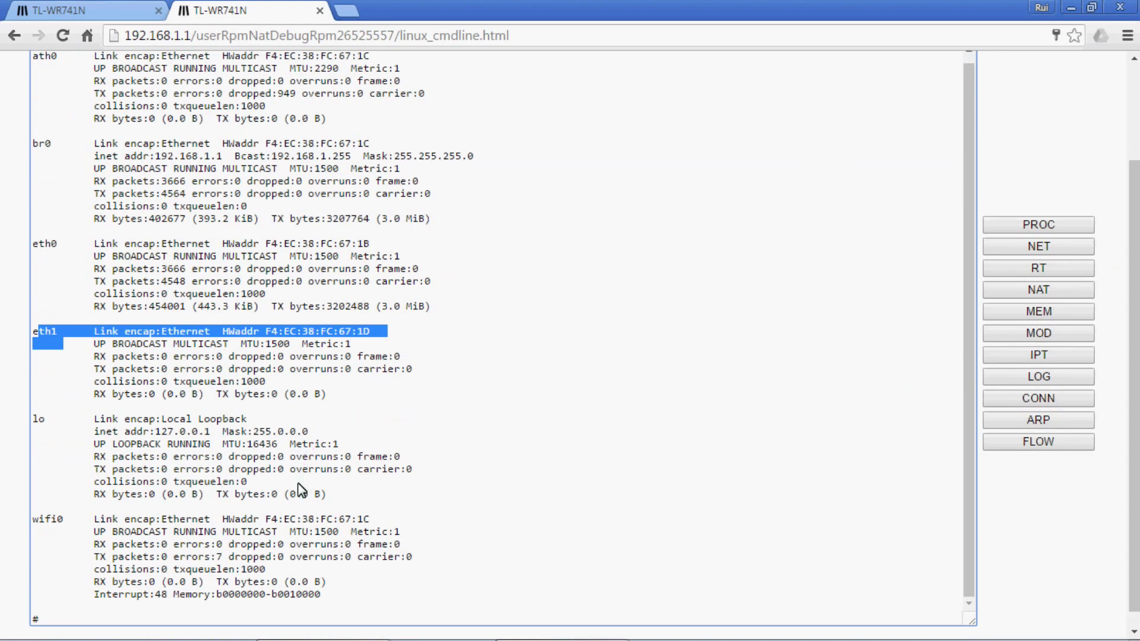
scroll(992, 196, up, 2)
click(944, 154)
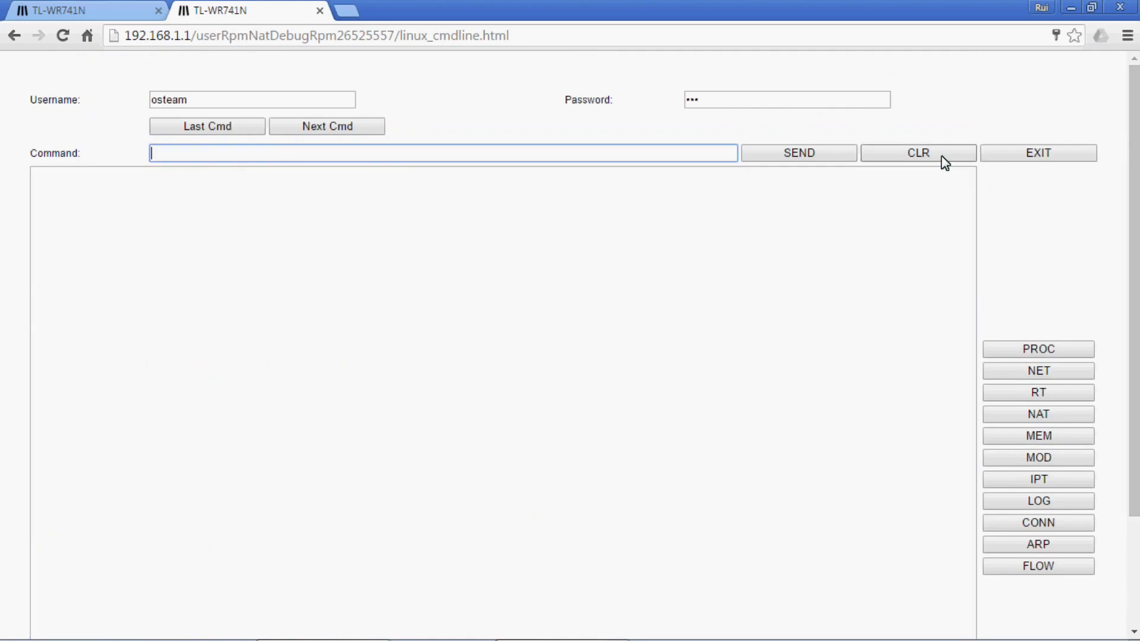
Run ls, cd .. and ls again to list the contents of the current directory and its parent
text(ls)
click(801, 155)
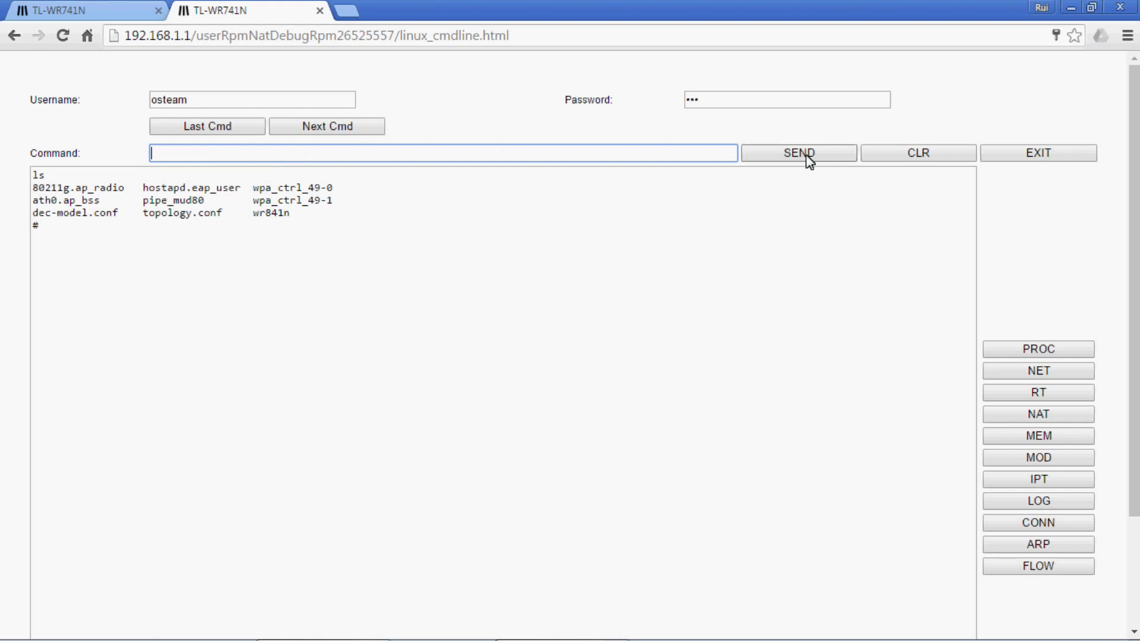
text(..)
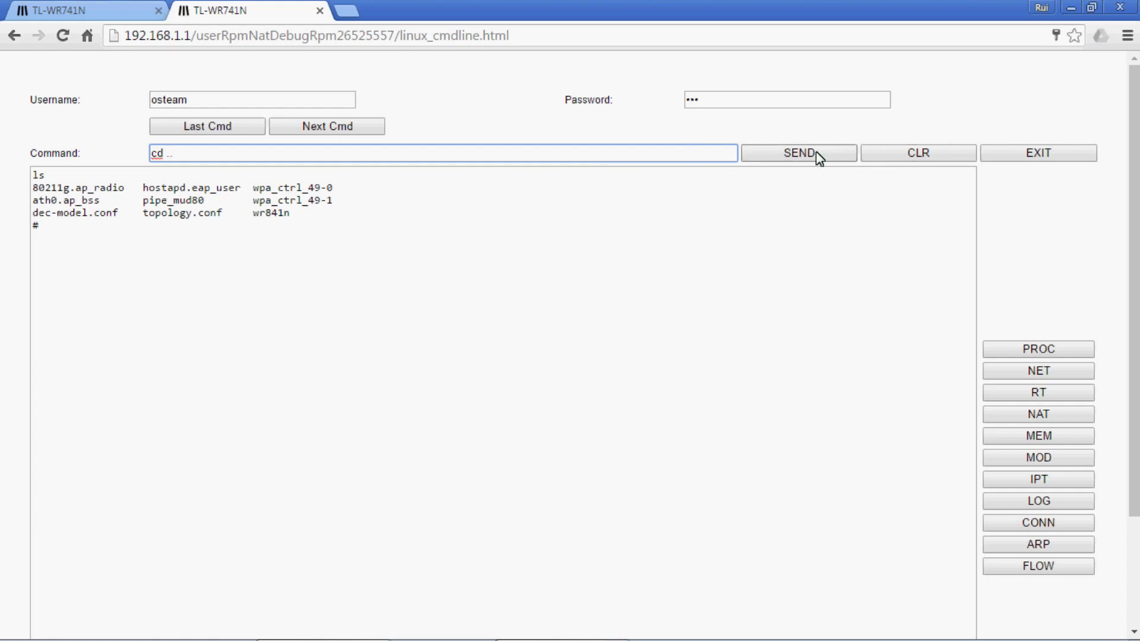
click(818, 156)
key(Return)
click(814, 161)
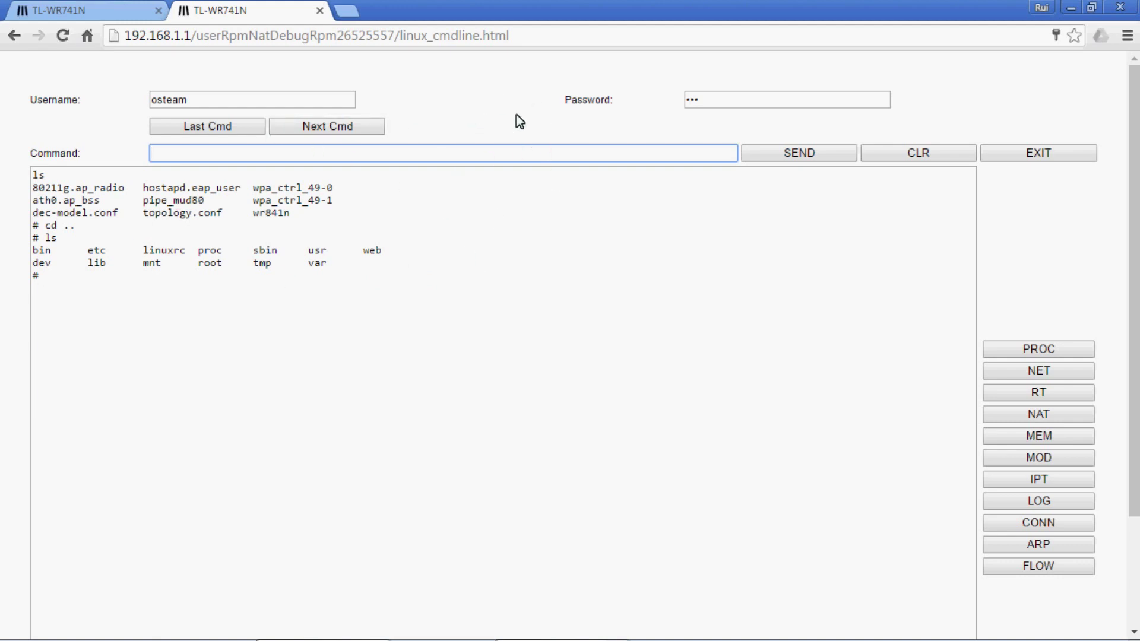
Return to the router's Status page
click(116, 10)
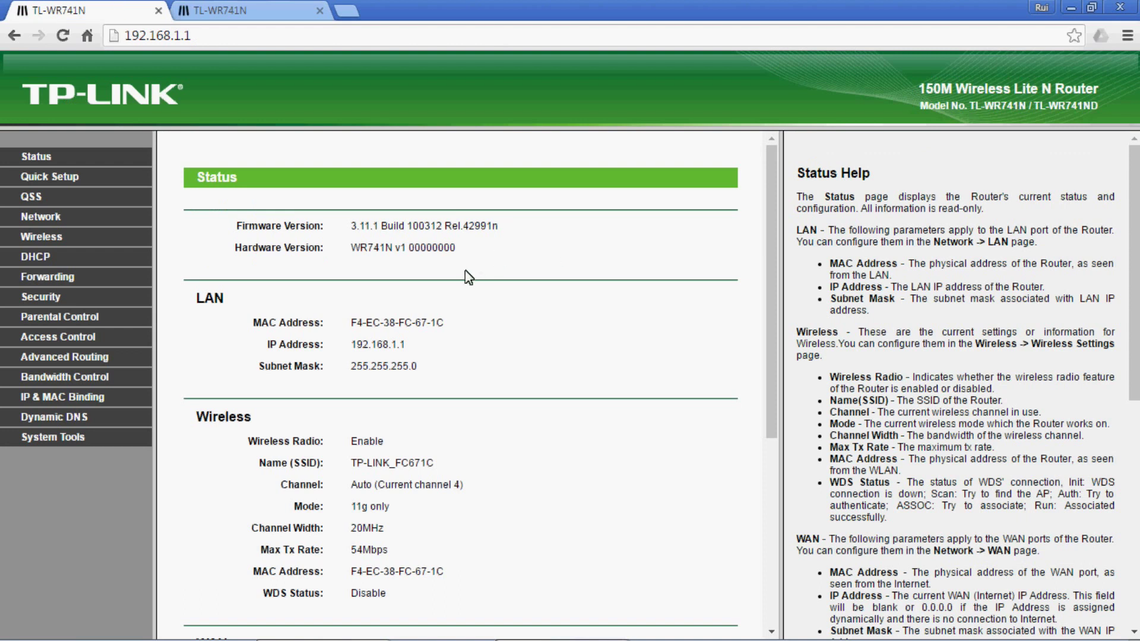